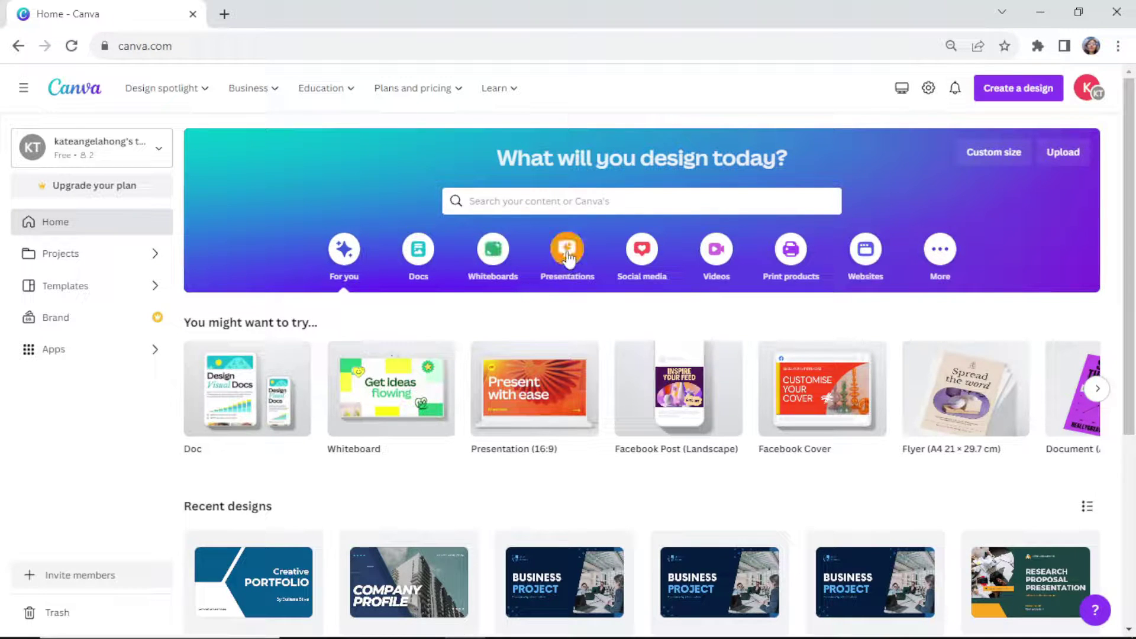
- Show all Canva 16:9 presentation templates filtered to Free only
{"action": "left_click", "coordinate": [566, 253]}
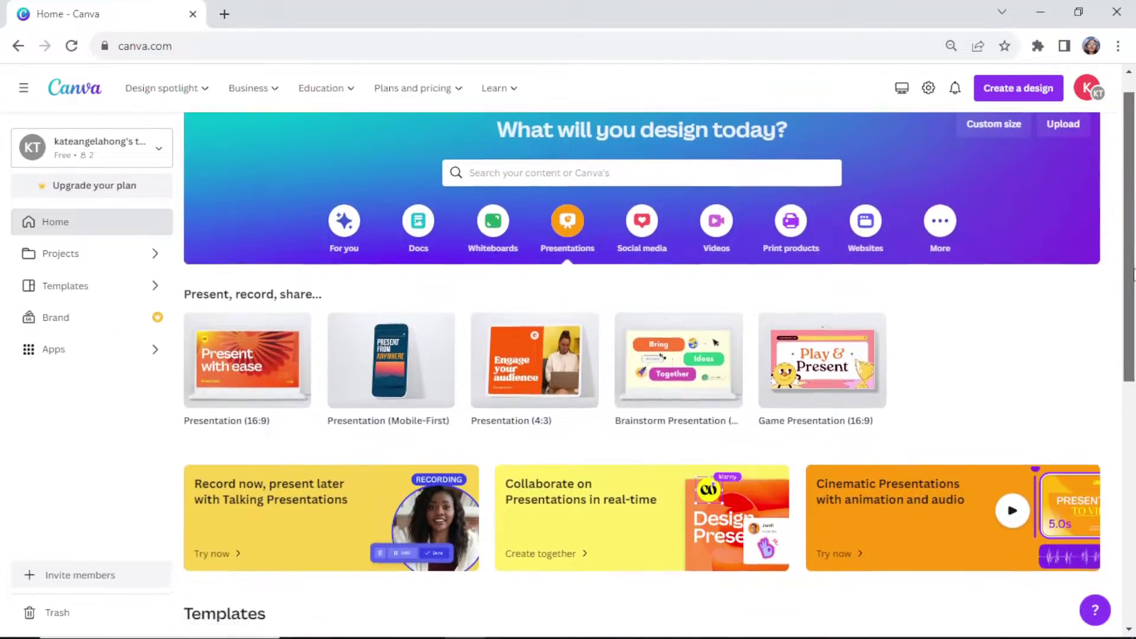
{"action": "scroll", "coordinate": [1133, 388], "scroll_direction": "down", "scroll_amount": 3}
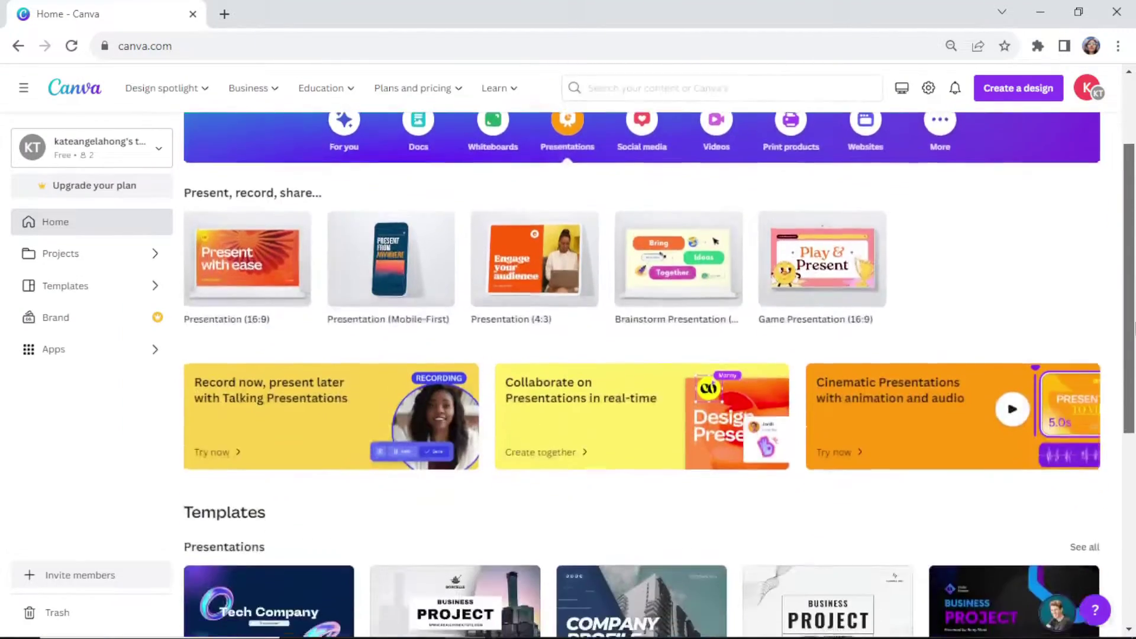
{"action": "left_click_drag", "start_coordinate": [1134, 387], "coordinate": [1135, 529]}
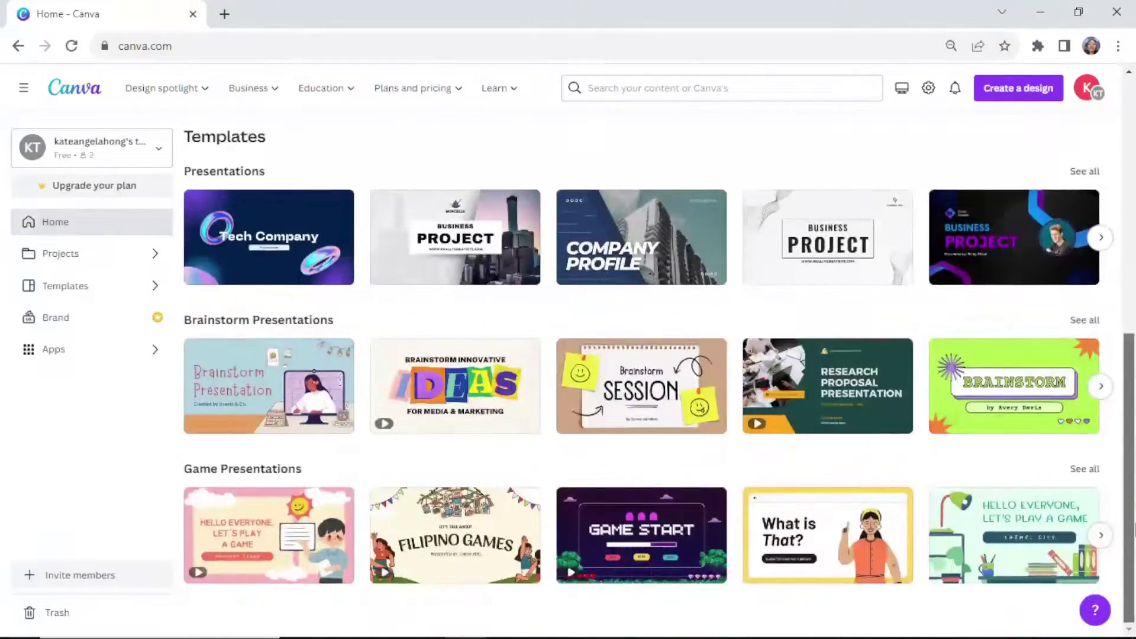
{"action": "left_click", "coordinate": [1074, 174]}
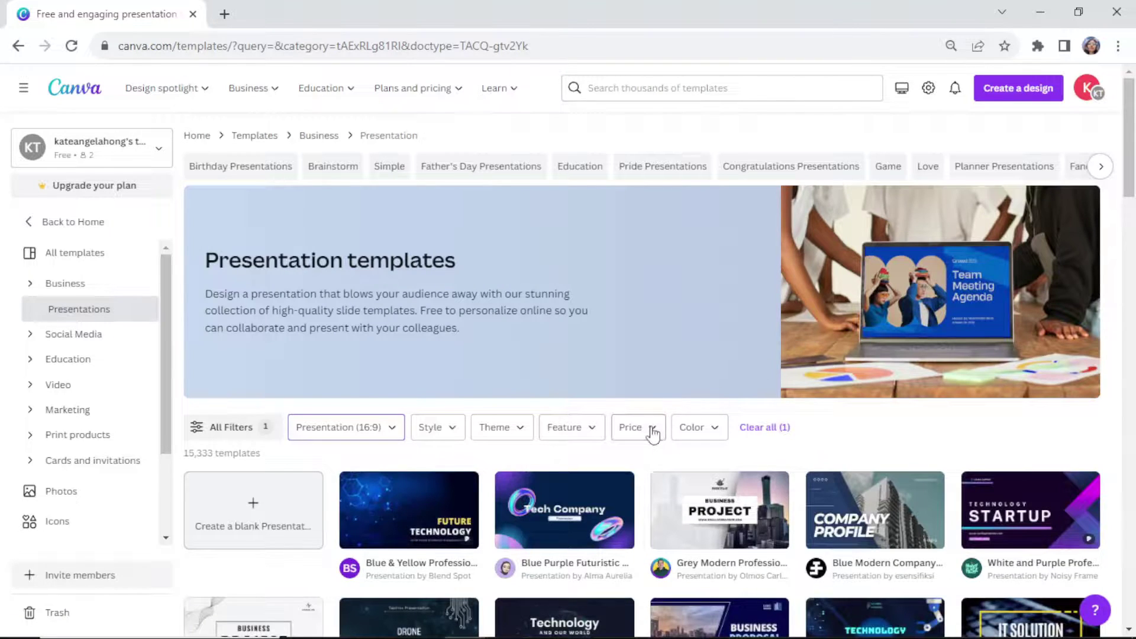
{"action": "left_click", "coordinate": [641, 471]}
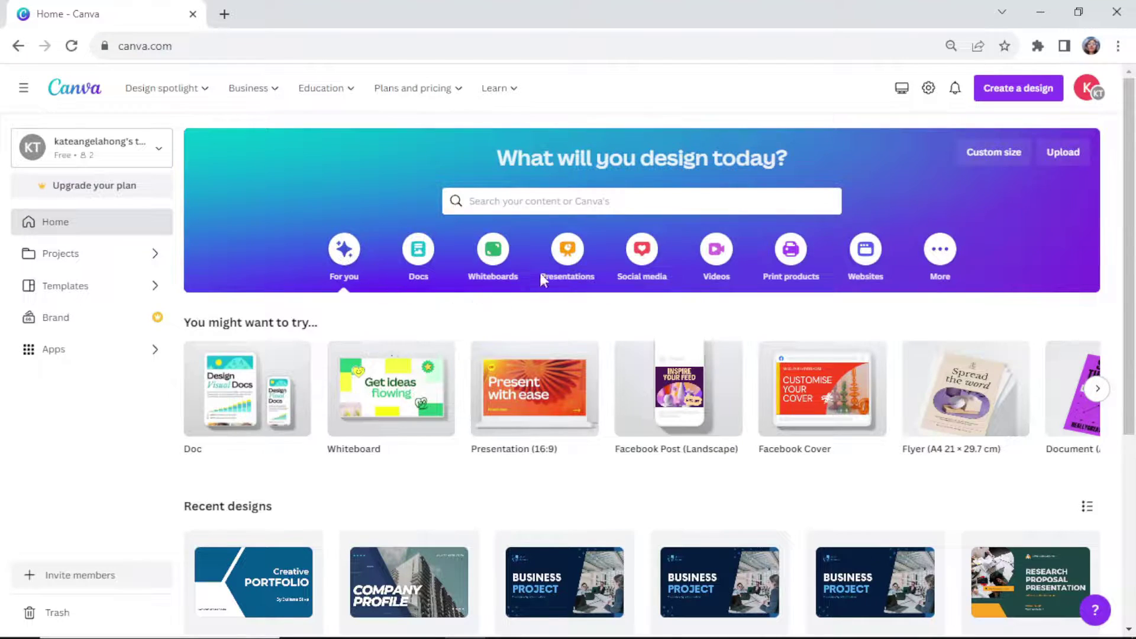
{"action": "left_click", "coordinate": [567, 251]}
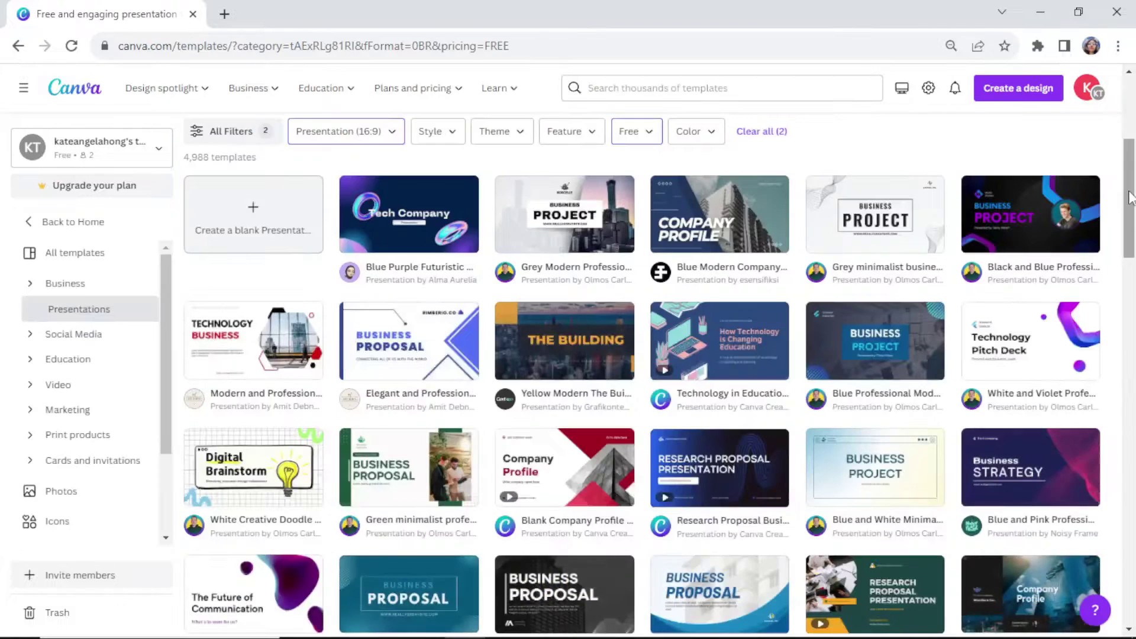
{"action": "left_click_drag", "start_coordinate": [1129, 198], "coordinate": [1133, 421]}
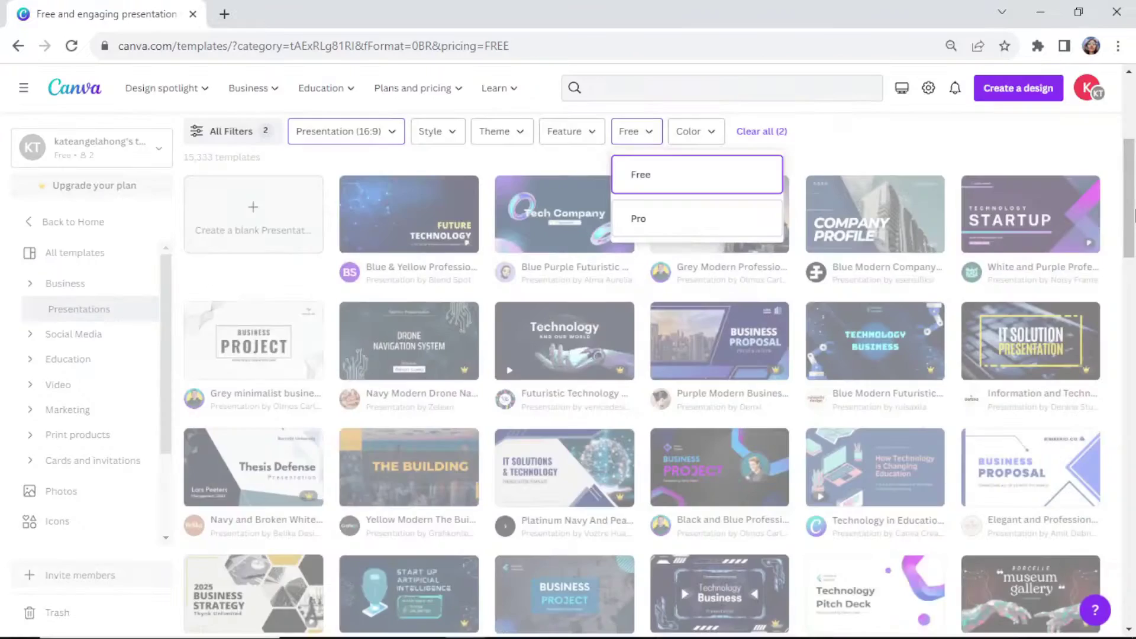
- Reapply the Free filter and open the Blue Dark Professional Geometric Business Project template
{"action": "left_click", "coordinate": [639, 172]}
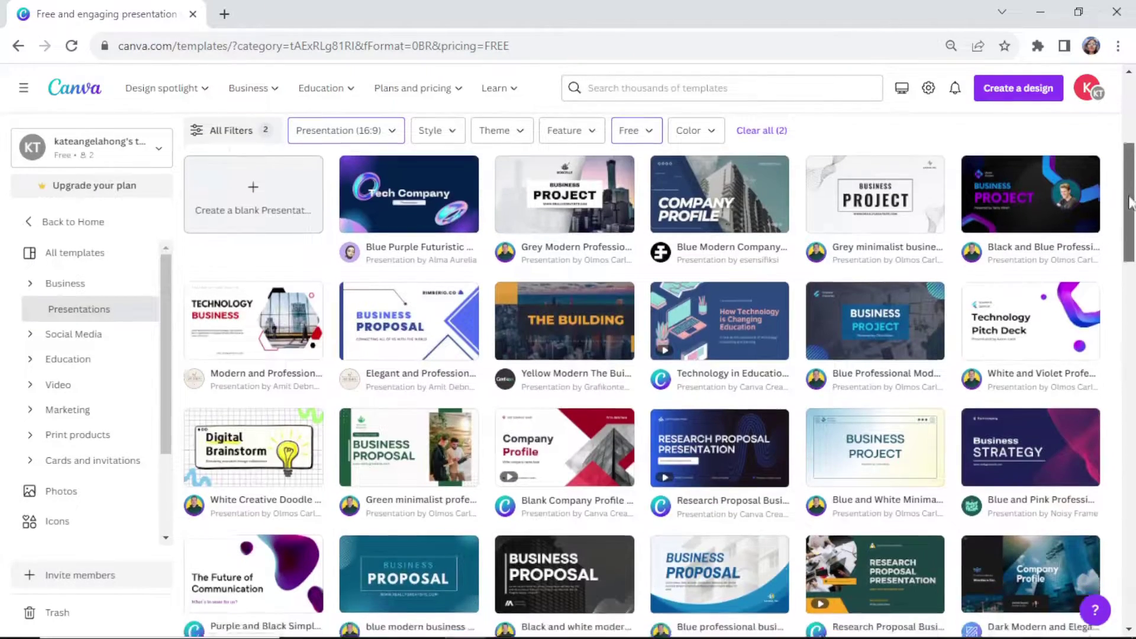
{"action": "left_click_drag", "start_coordinate": [1130, 201], "coordinate": [1134, 425]}
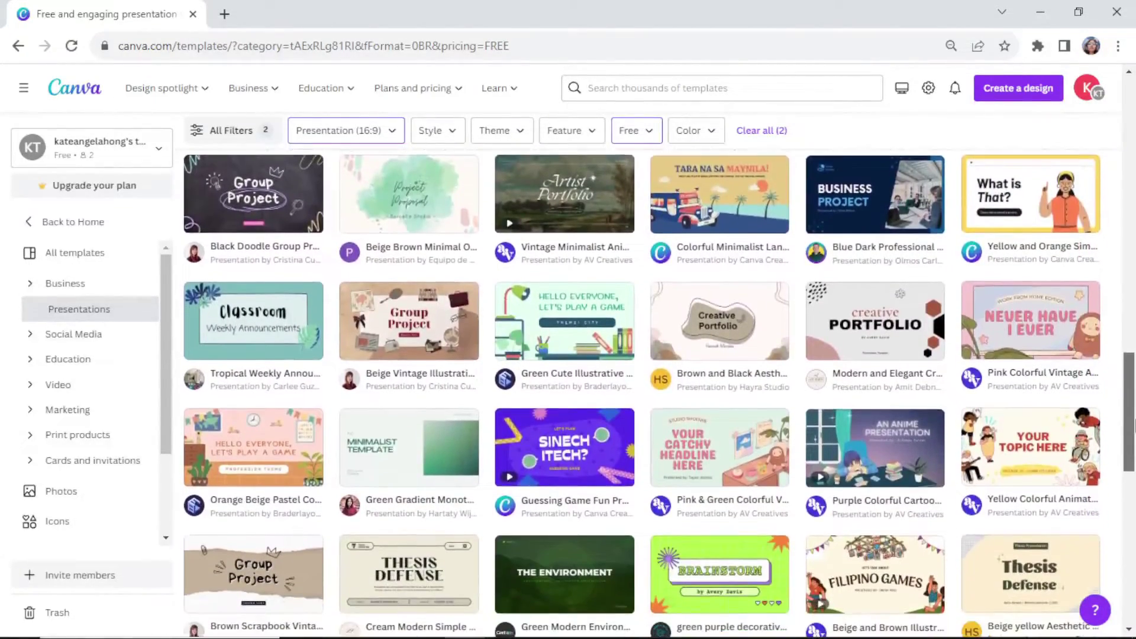
{"action": "left_click", "coordinate": [880, 203]}
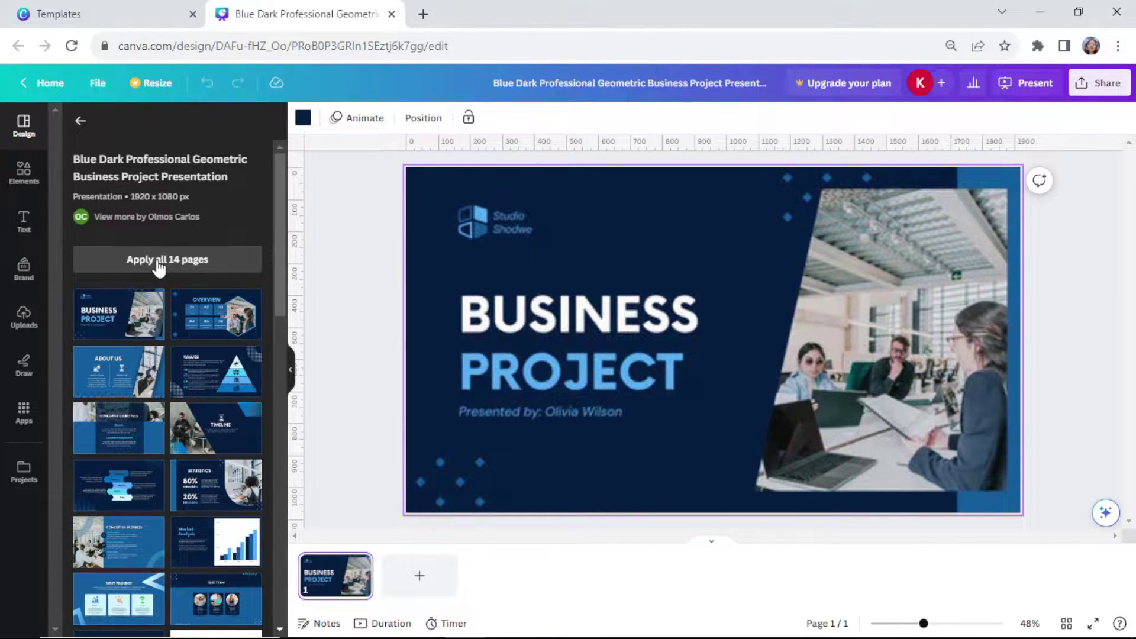
- Apply all 14 template pages, review the Overview, About Us, Values and Goals slides, then return to the cover
{"action": "left_click", "coordinate": [159, 263]}
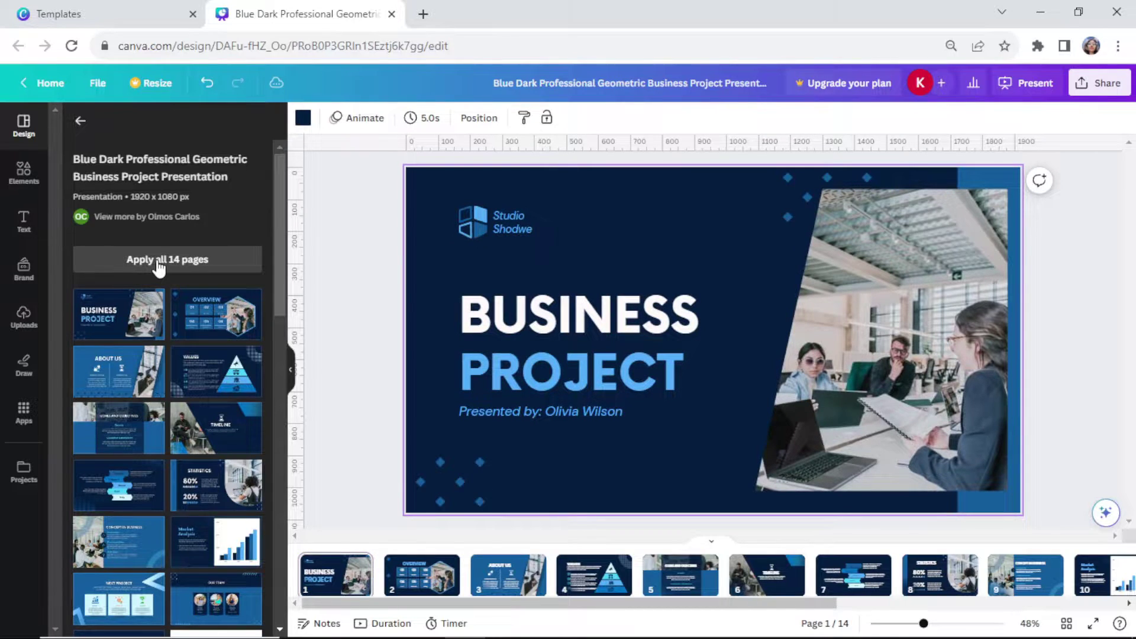
{"action": "left_click", "coordinate": [419, 585]}
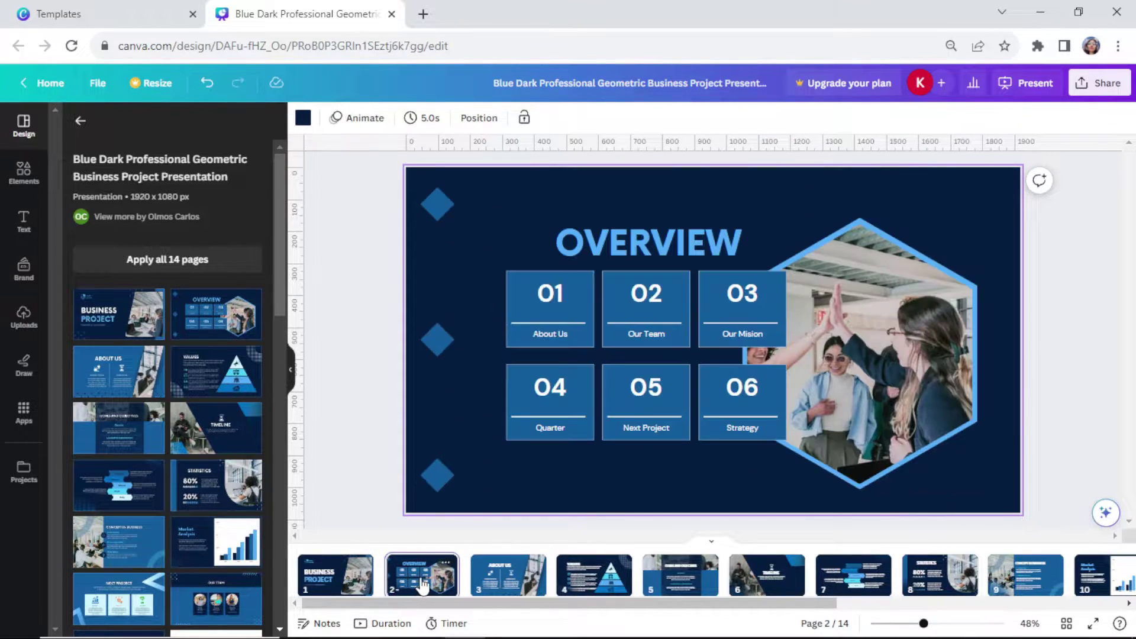
{"action": "left_click", "coordinate": [502, 591]}
{"action": "left_click", "coordinate": [597, 587]}
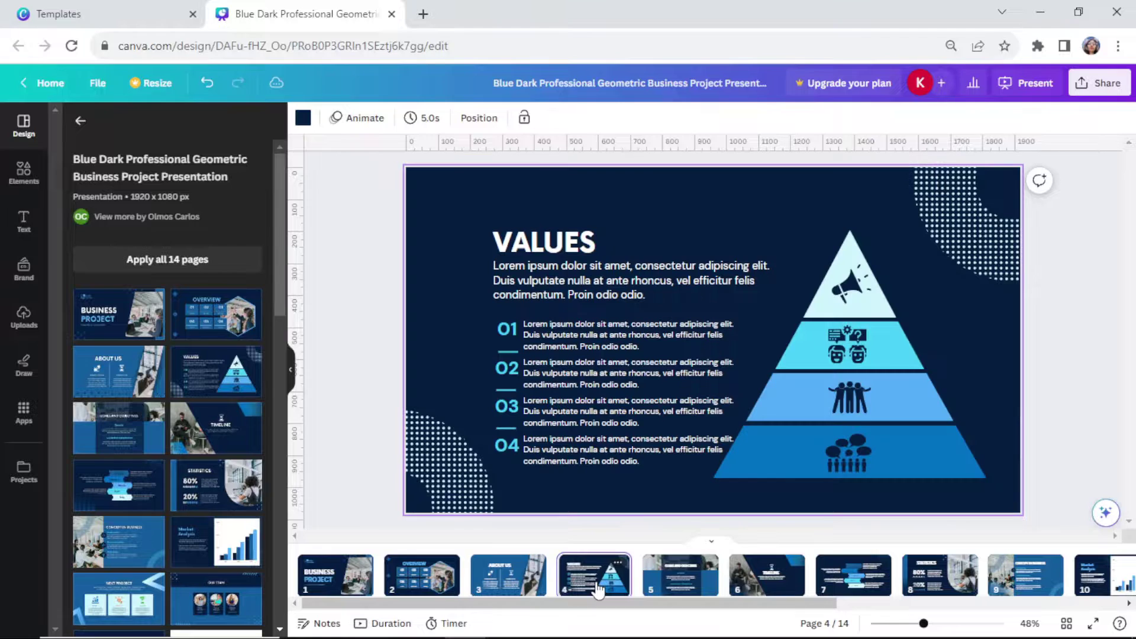
{"action": "left_click", "coordinate": [681, 583]}
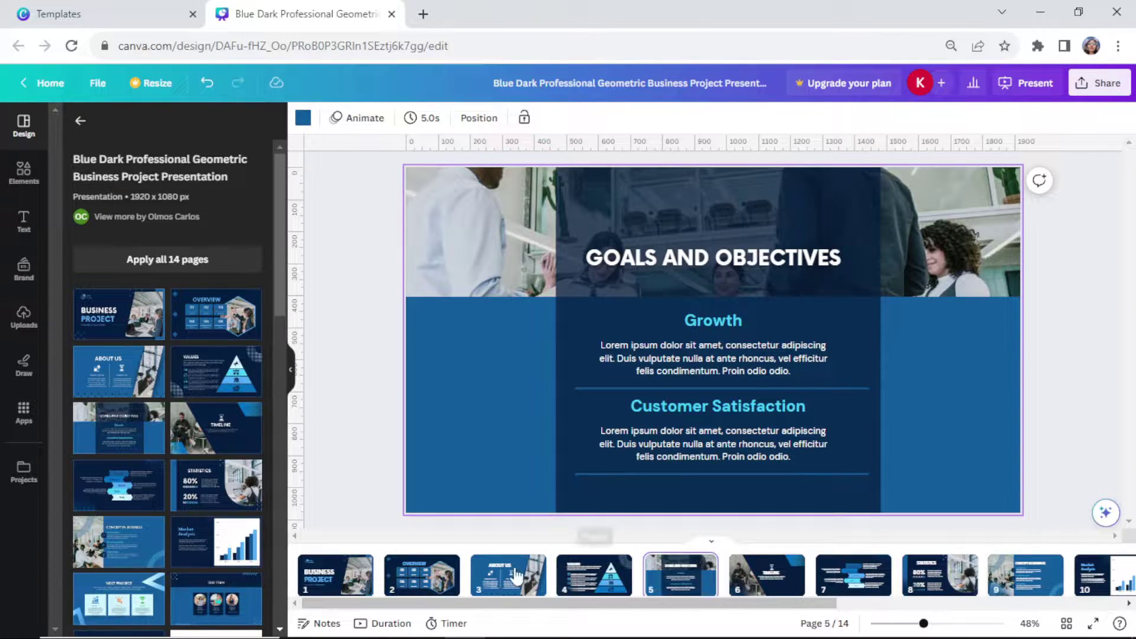
{"action": "left_click", "coordinate": [323, 580]}
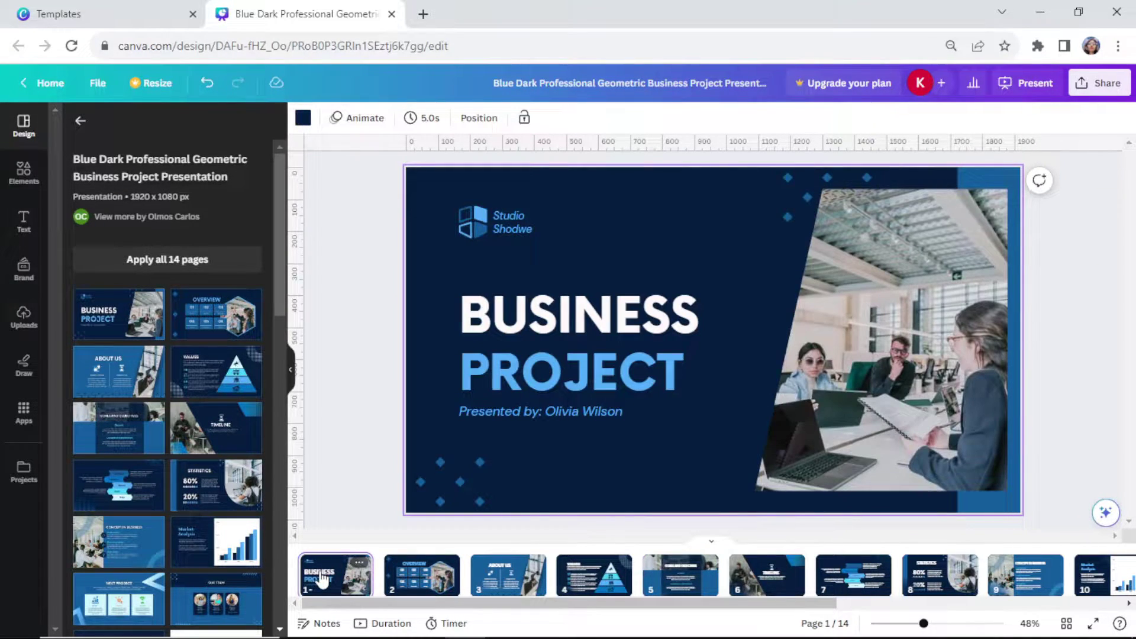
- Change the cover logo text from Studio Shodwe to Studio Software
{"action": "left_click", "coordinate": [518, 223]}
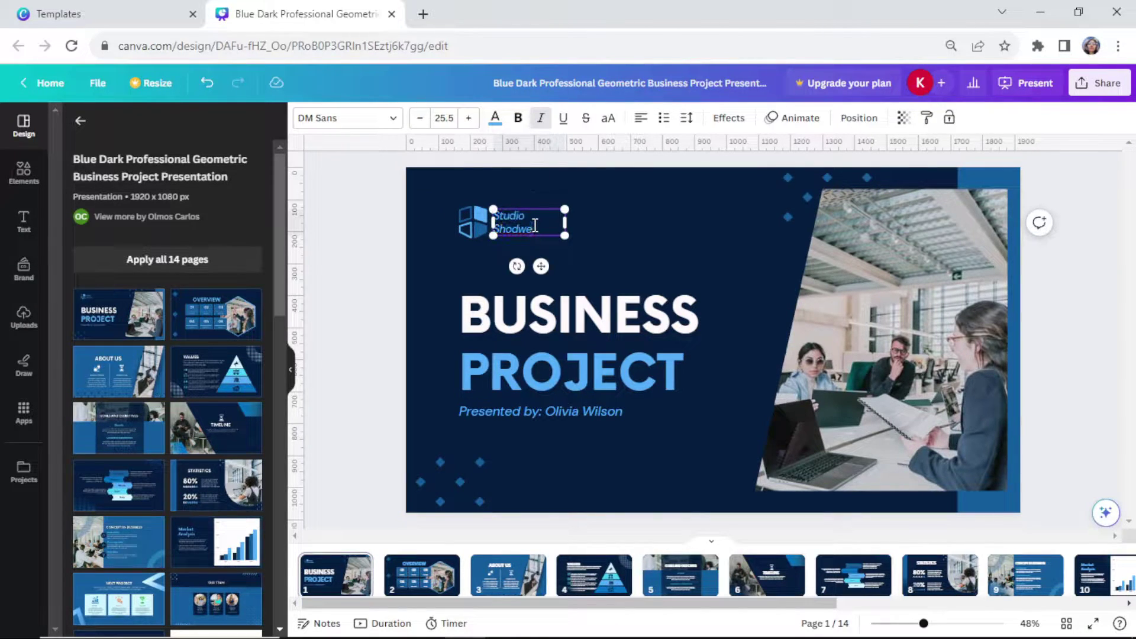
{"action": "left_click_drag", "start_coordinate": [532, 226], "coordinate": [507, 224]}
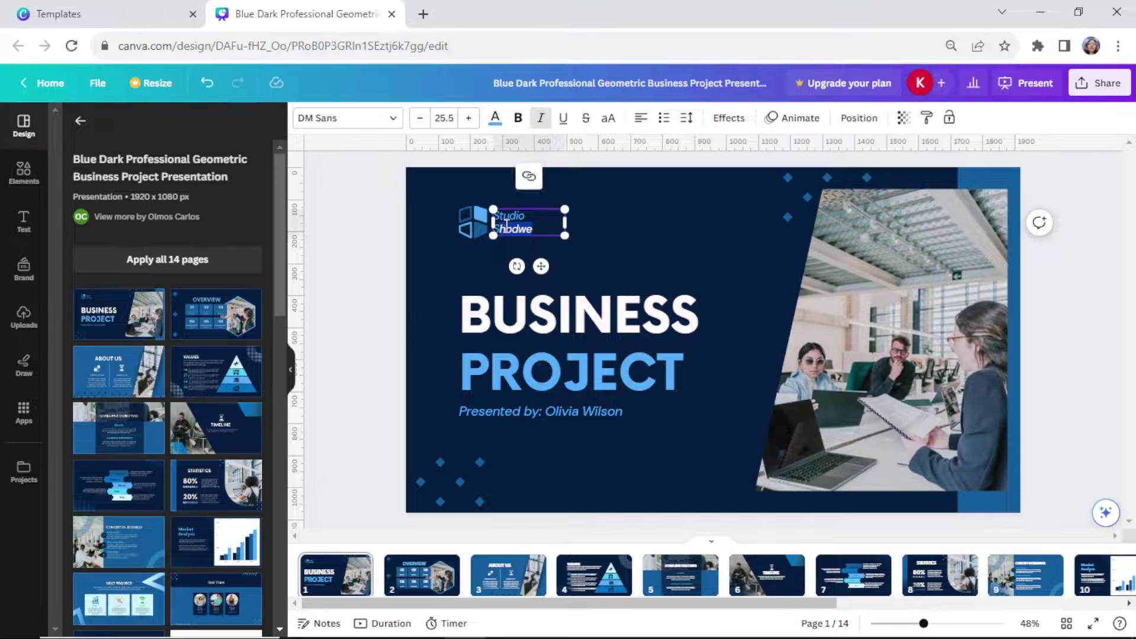
{"action": "type", "text": "oft"}
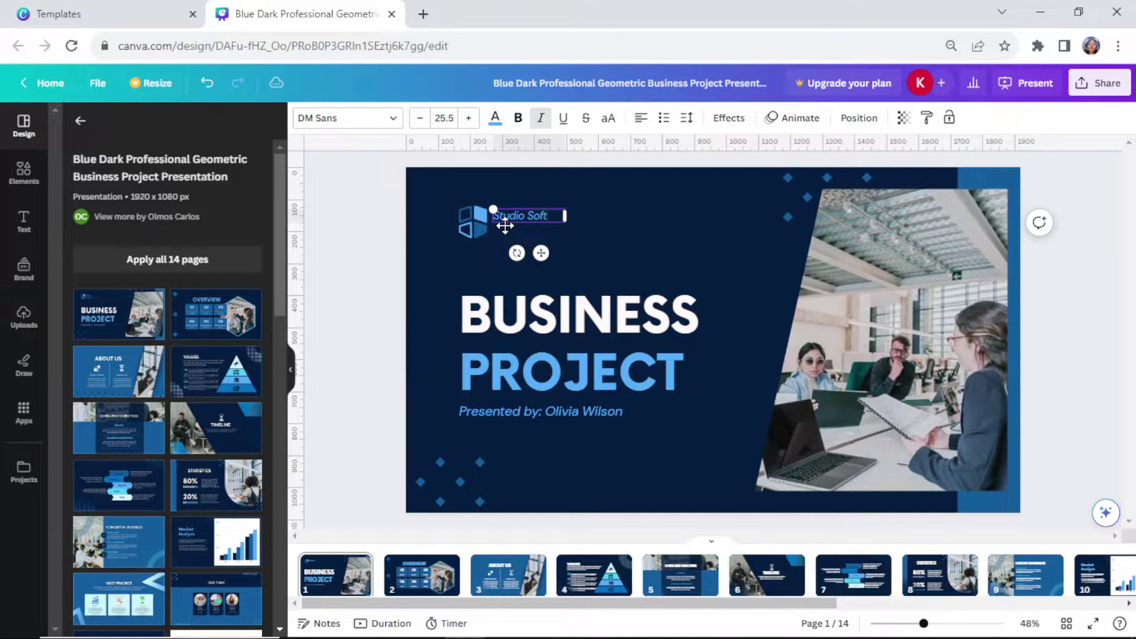
{"action": "type", "text": "ware"}
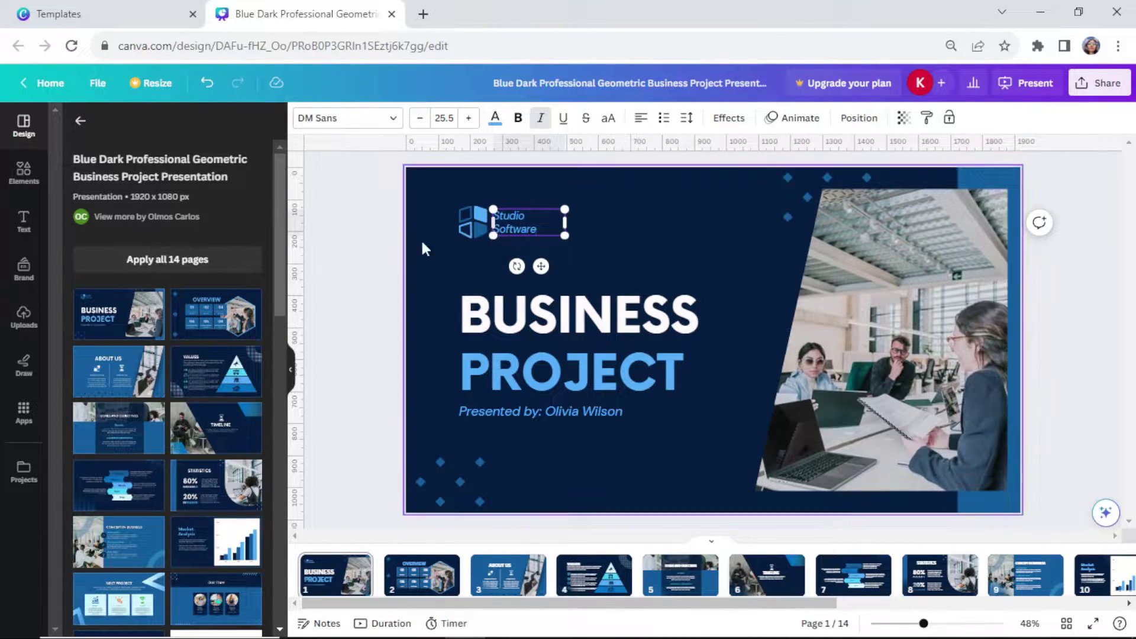
{"action": "left_click", "coordinate": [364, 268]}
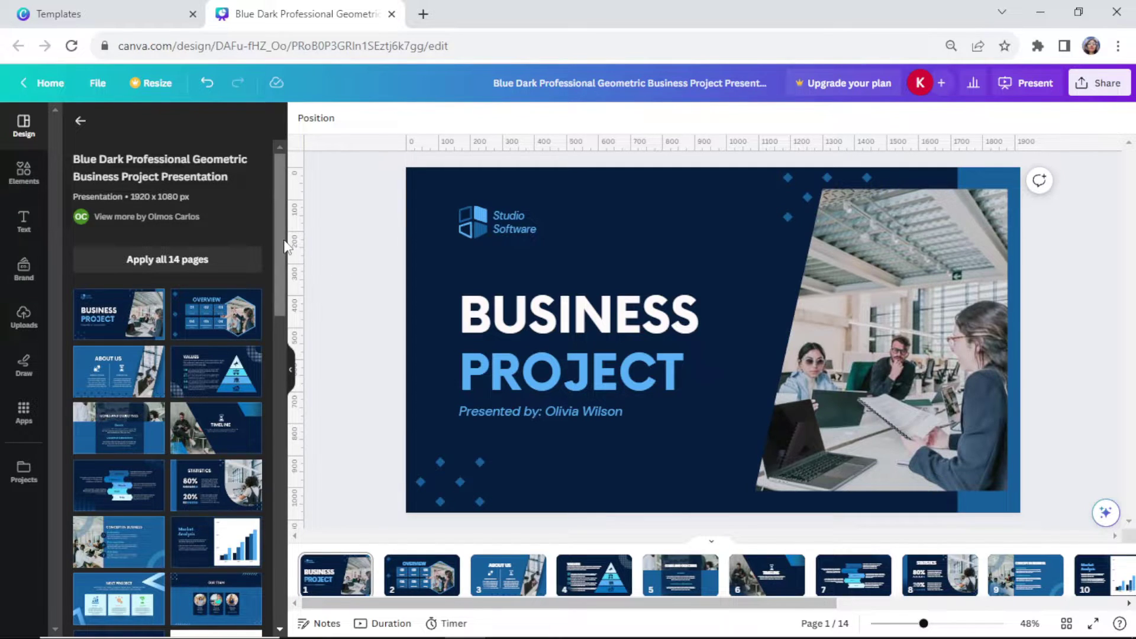
- Insert the Business Proposal slide from More like this as page 3
{"action": "left_click_drag", "start_coordinate": [279, 244], "coordinate": [261, 396]}
{"action": "scroll", "coordinate": [262, 397], "scroll_direction": "down", "scroll_amount": 3}
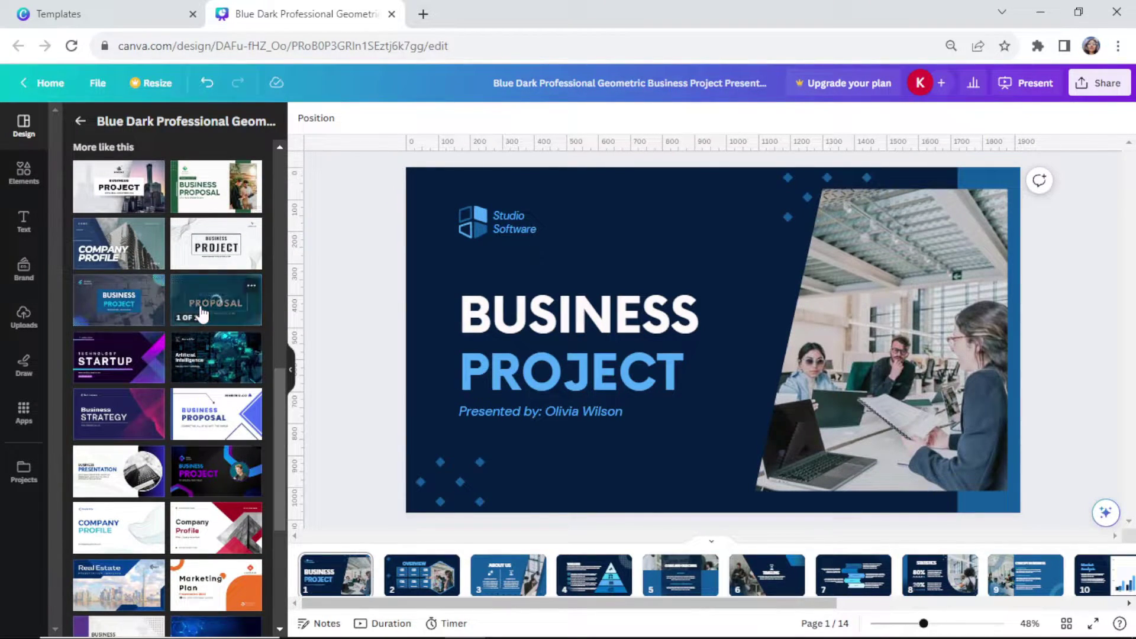
{"action": "left_click_drag", "start_coordinate": [205, 318], "coordinate": [464, 577]}
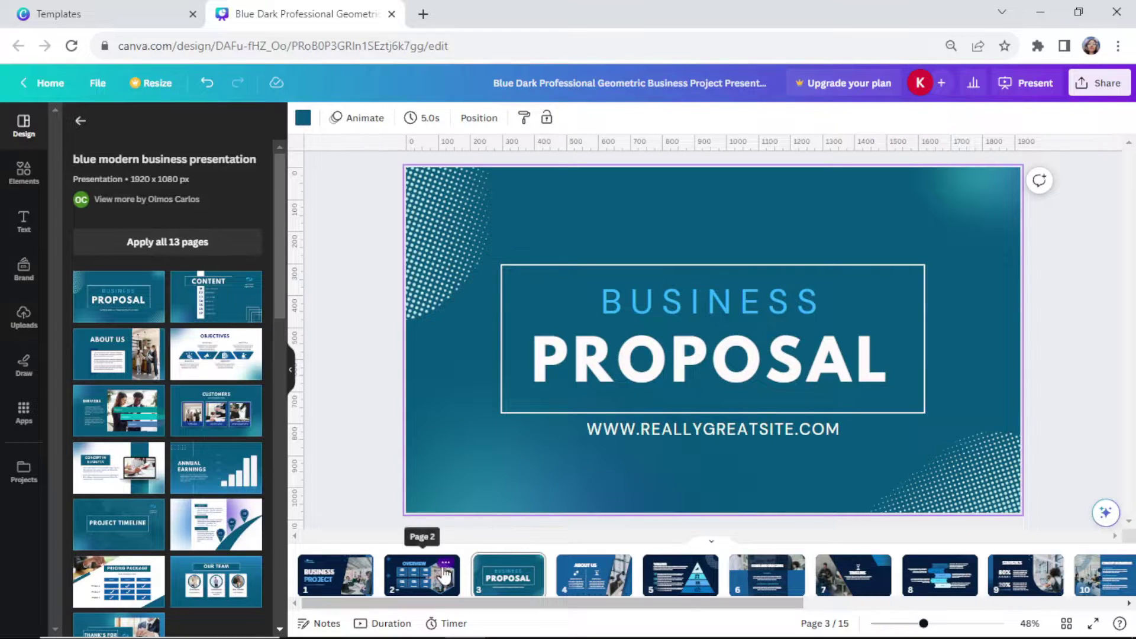
- Recolour the page 2 OVERVIEW title from white to light blue #56AEFF
{"action": "left_click", "coordinate": [421, 573]}
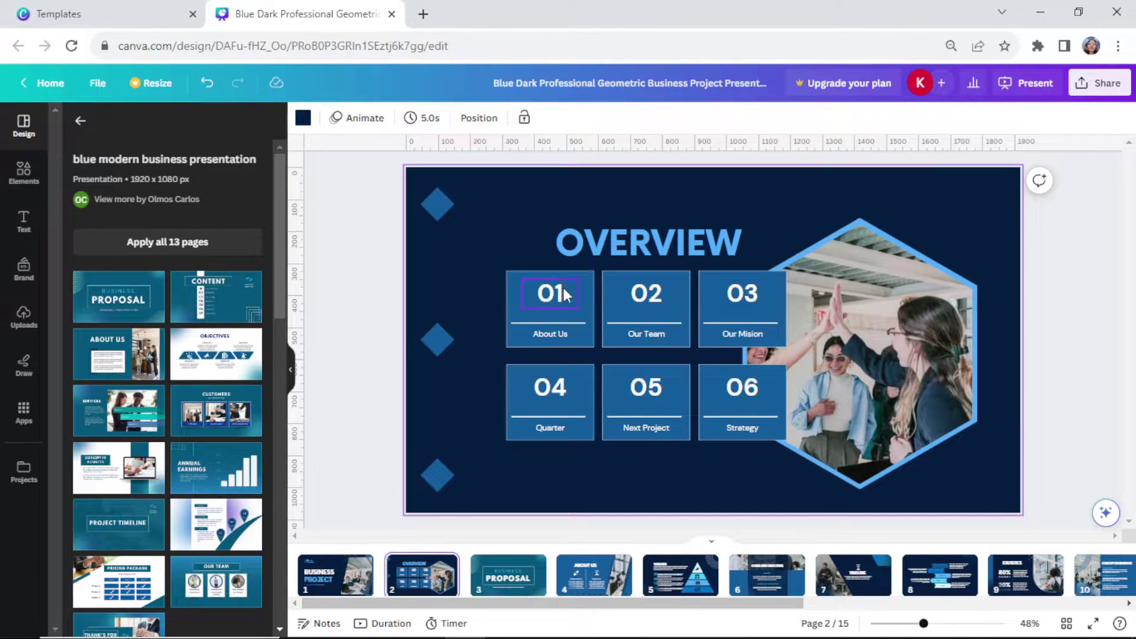
{"action": "double_click", "coordinate": [560, 243]}
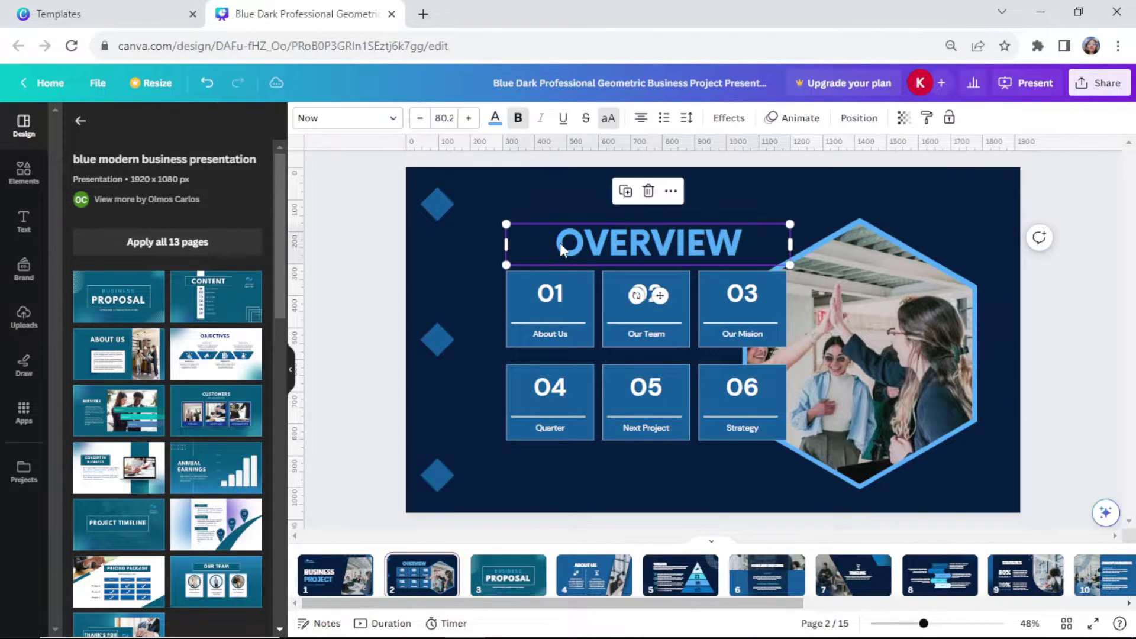
{"action": "left_click", "coordinate": [495, 118]}
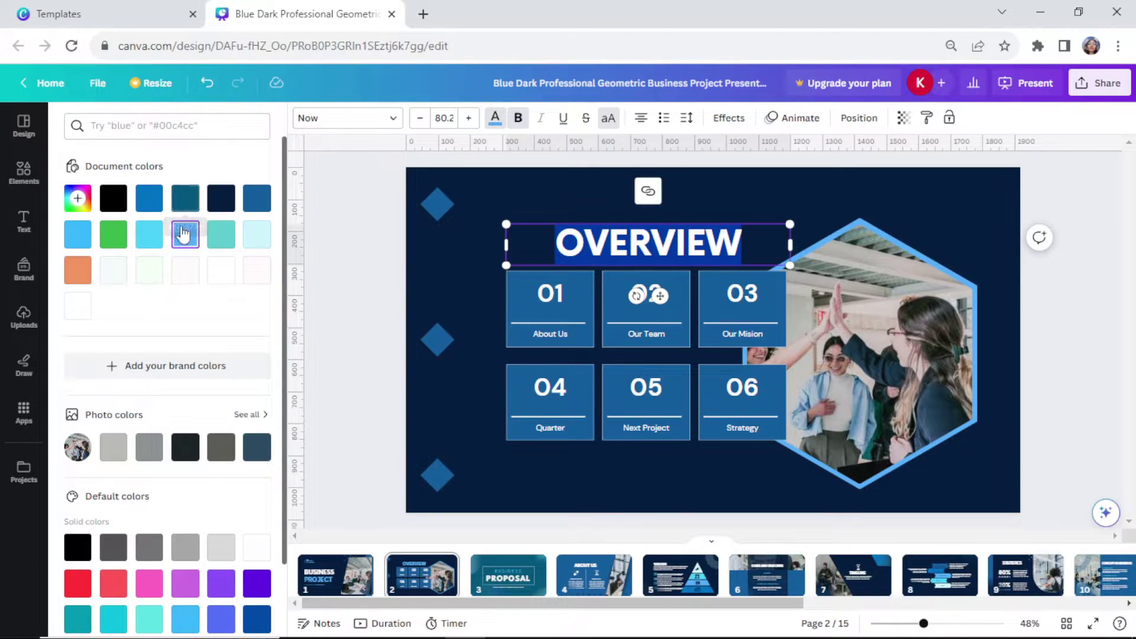
{"action": "left_click", "coordinate": [183, 236]}
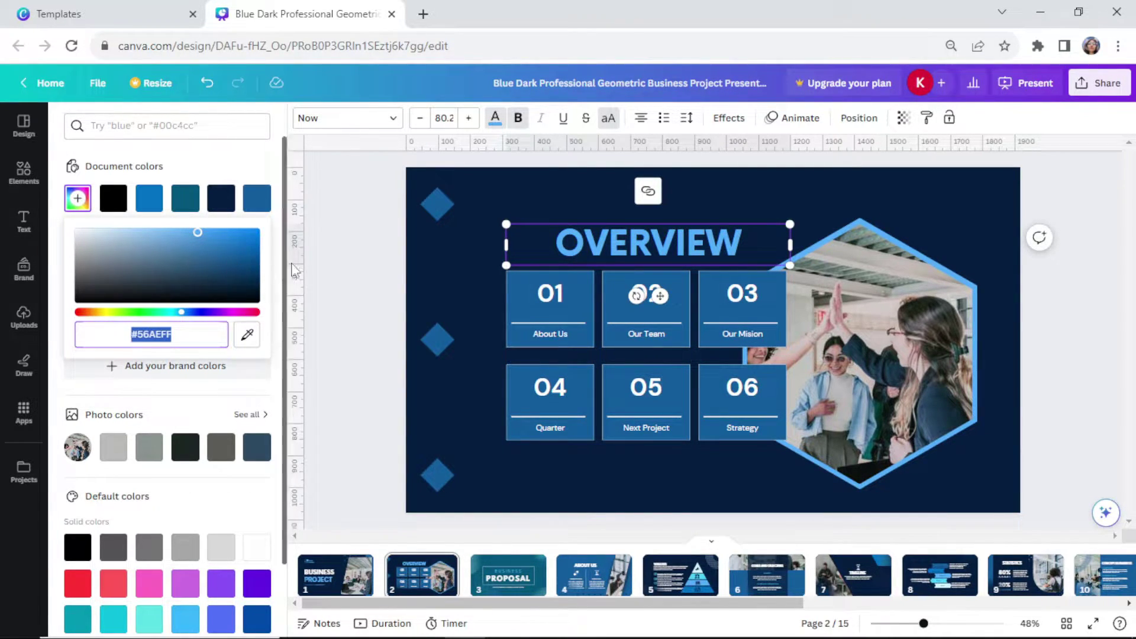
{"action": "left_click", "coordinate": [361, 270]}
{"action": "left_click", "coordinate": [361, 271]}
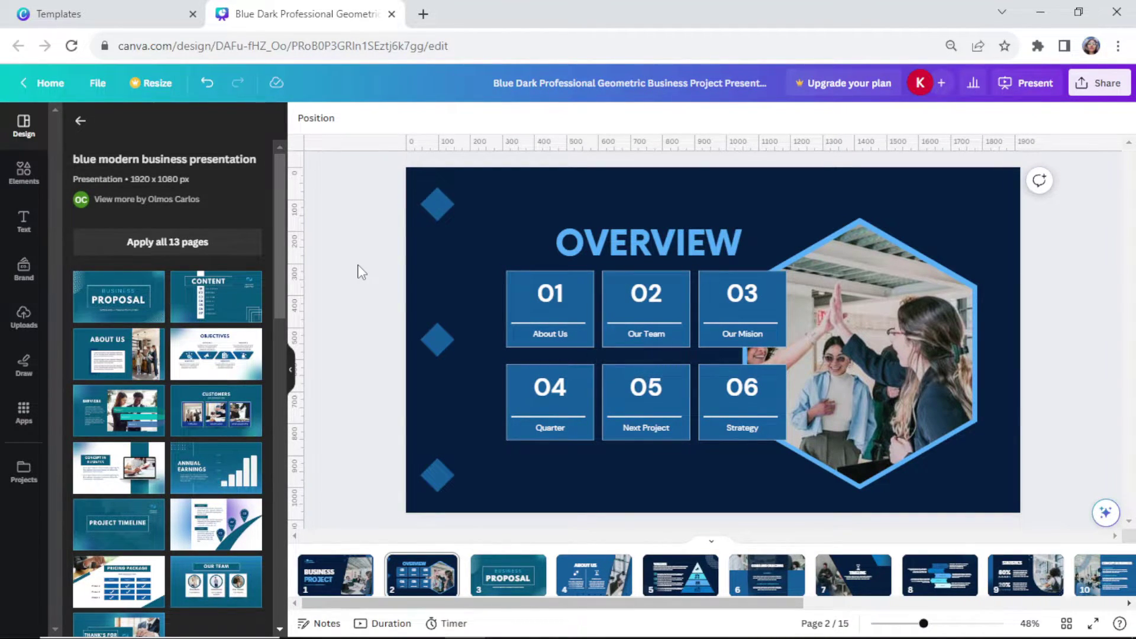
- Set up a Microsoft PowerPoint download from Share > More with all 15 pages selected
{"action": "left_click", "coordinate": [1097, 88]}
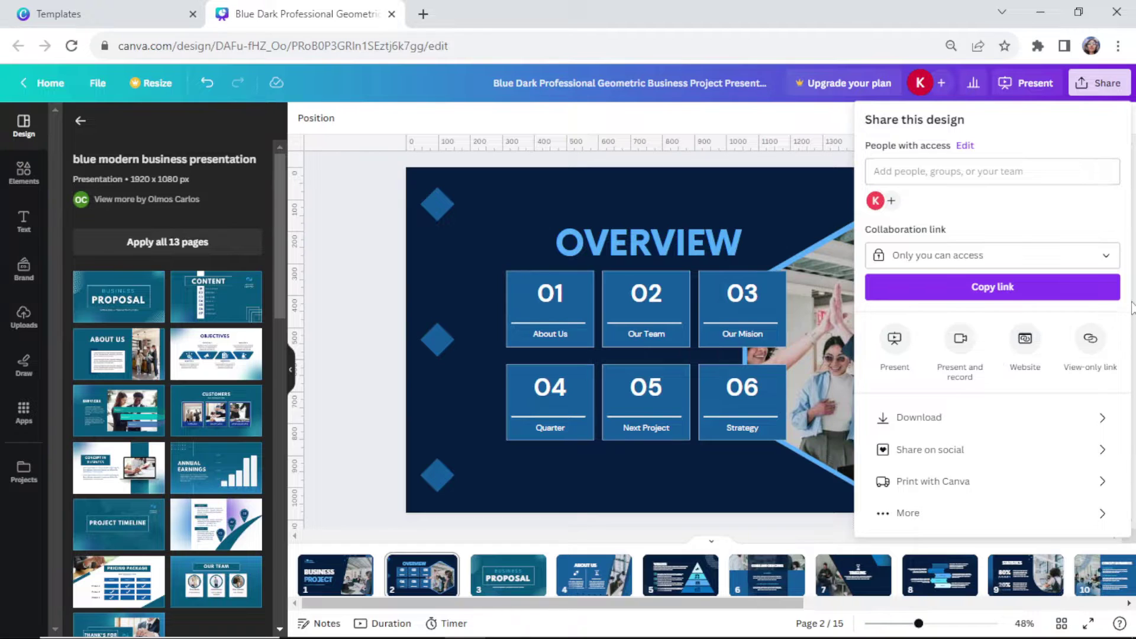
{"action": "left_click", "coordinate": [907, 520]}
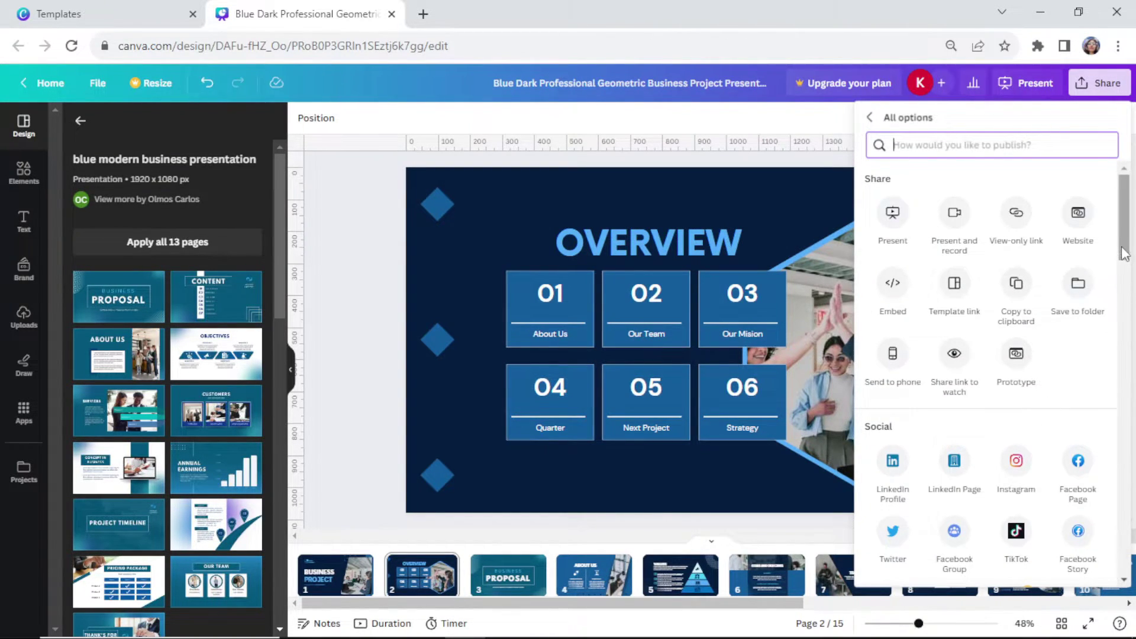
{"action": "left_click_drag", "start_coordinate": [1124, 249], "coordinate": [1127, 332]}
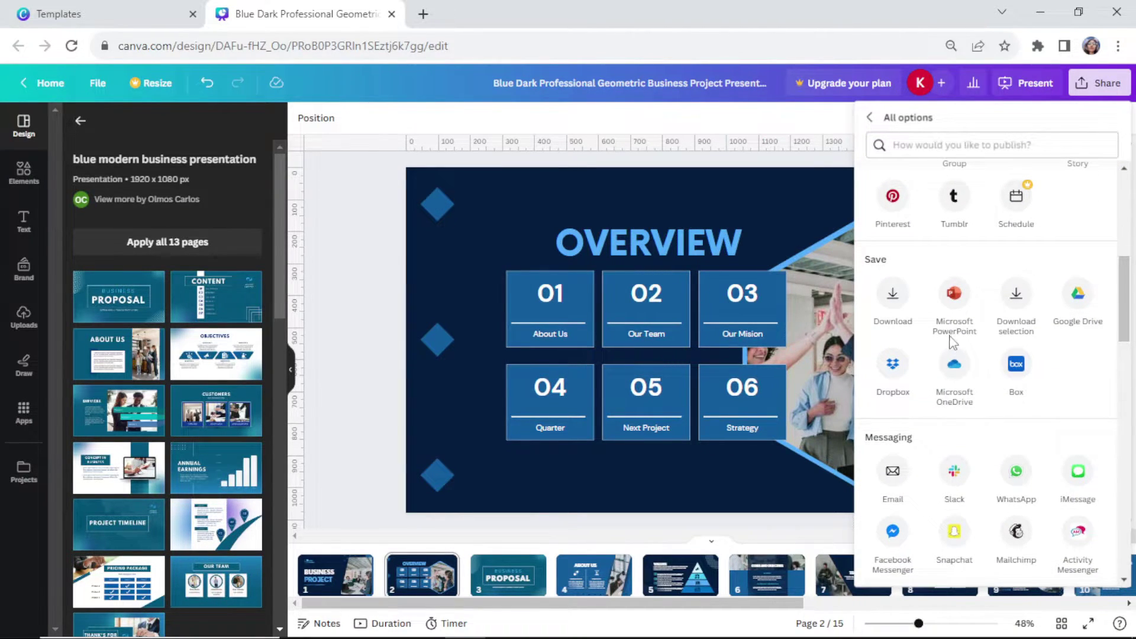
{"action": "left_click", "coordinate": [950, 299]}
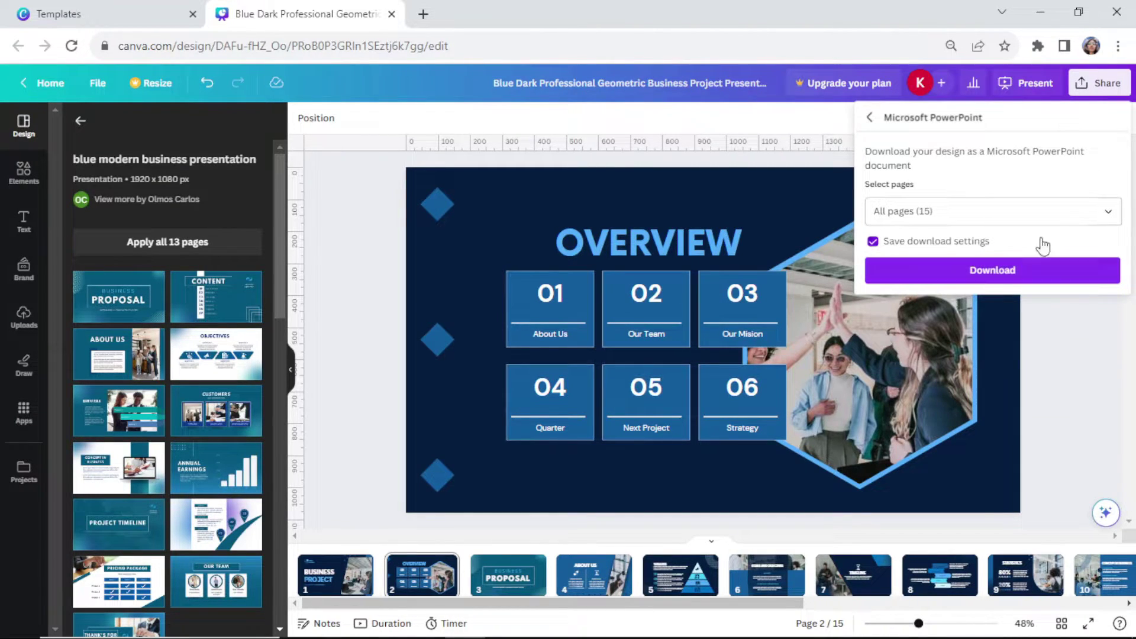
{"action": "left_click", "coordinate": [1108, 216]}
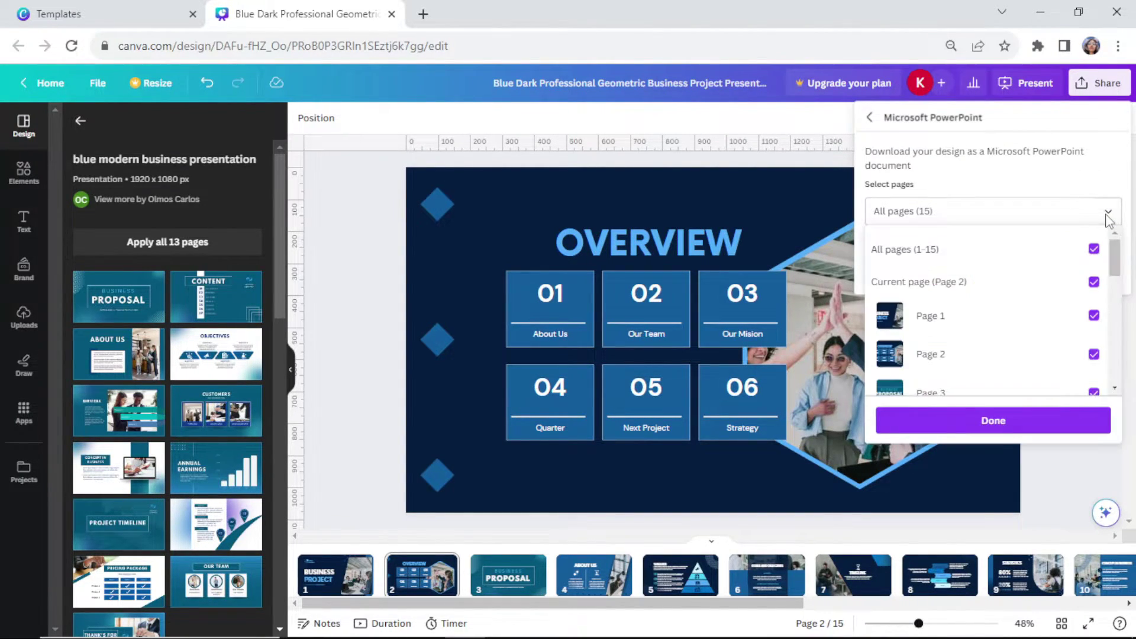
{"action": "left_click_drag", "start_coordinate": [1120, 264], "coordinate": [1123, 378]}
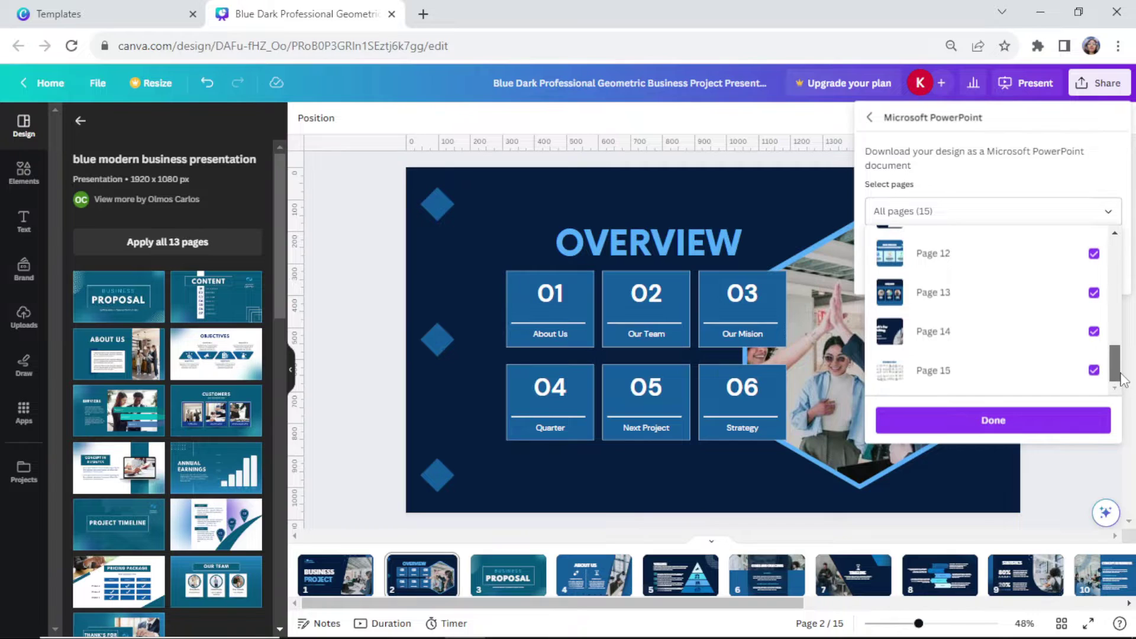
{"action": "left_click", "coordinate": [987, 421]}
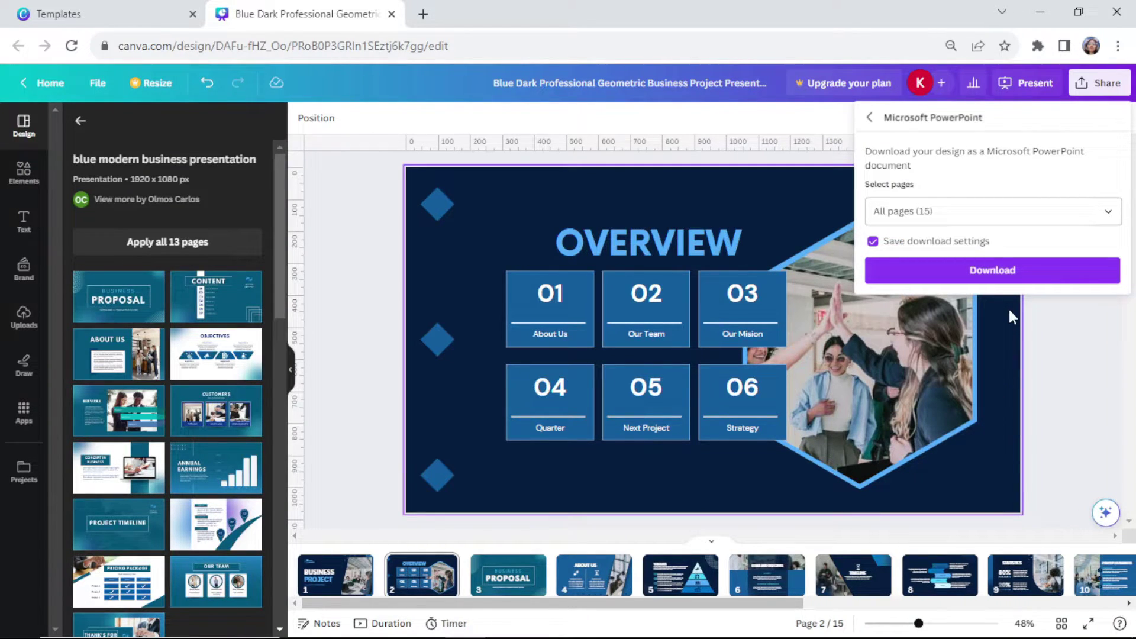
- Download the design as a PPTX and open the downloaded file in PowerPoint
{"action": "left_click", "coordinate": [1010, 282]}
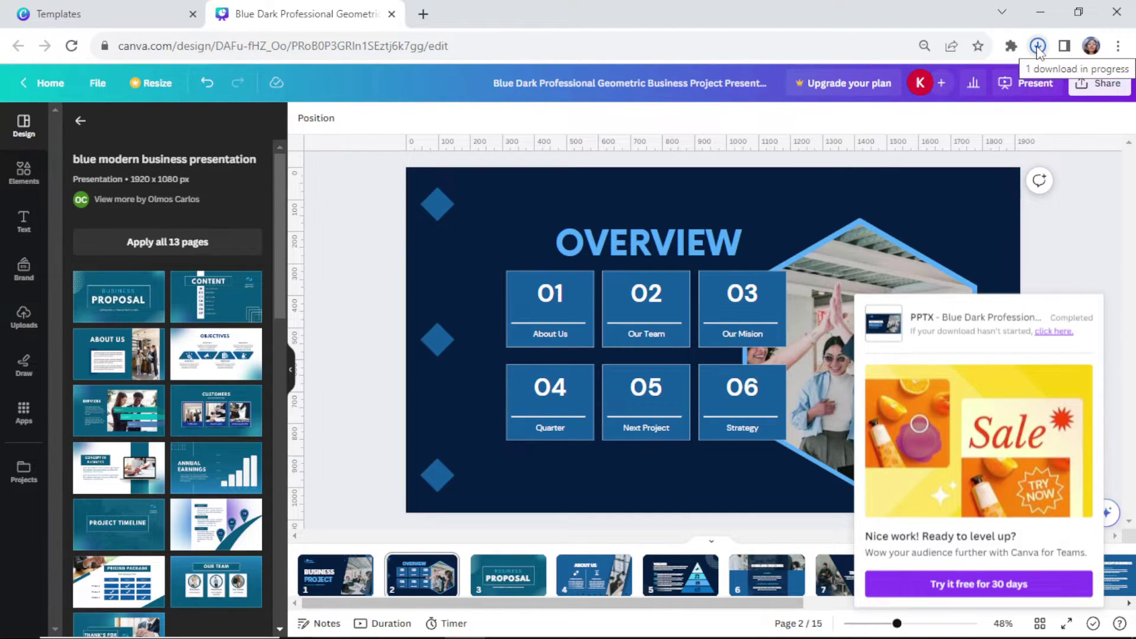
{"action": "left_click", "coordinate": [1037, 46]}
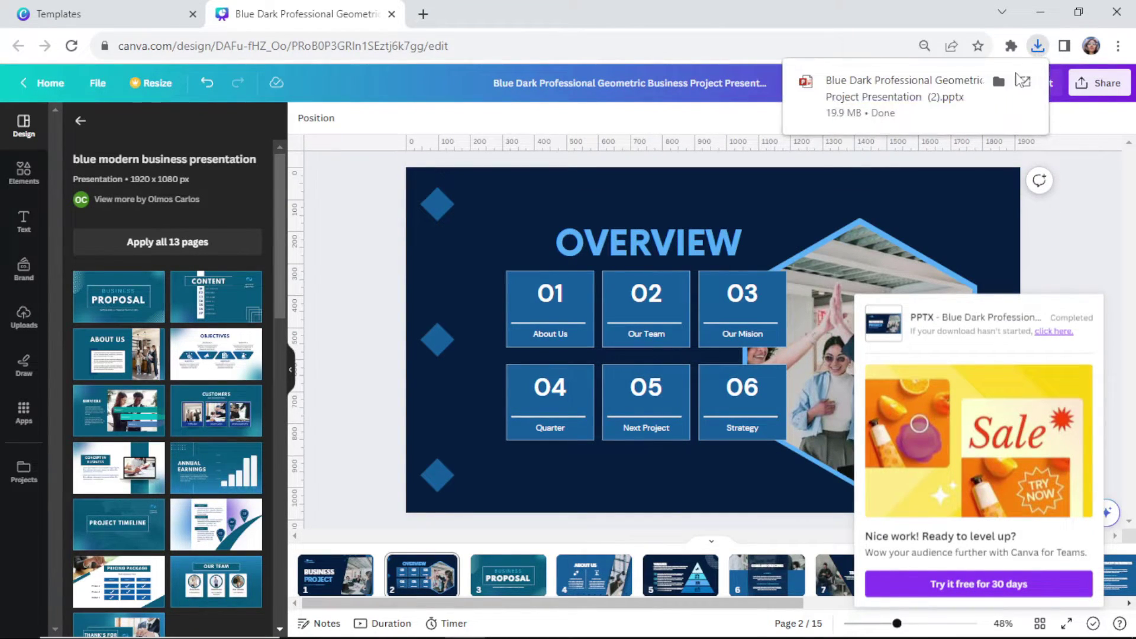
{"action": "left_click", "coordinate": [915, 98]}
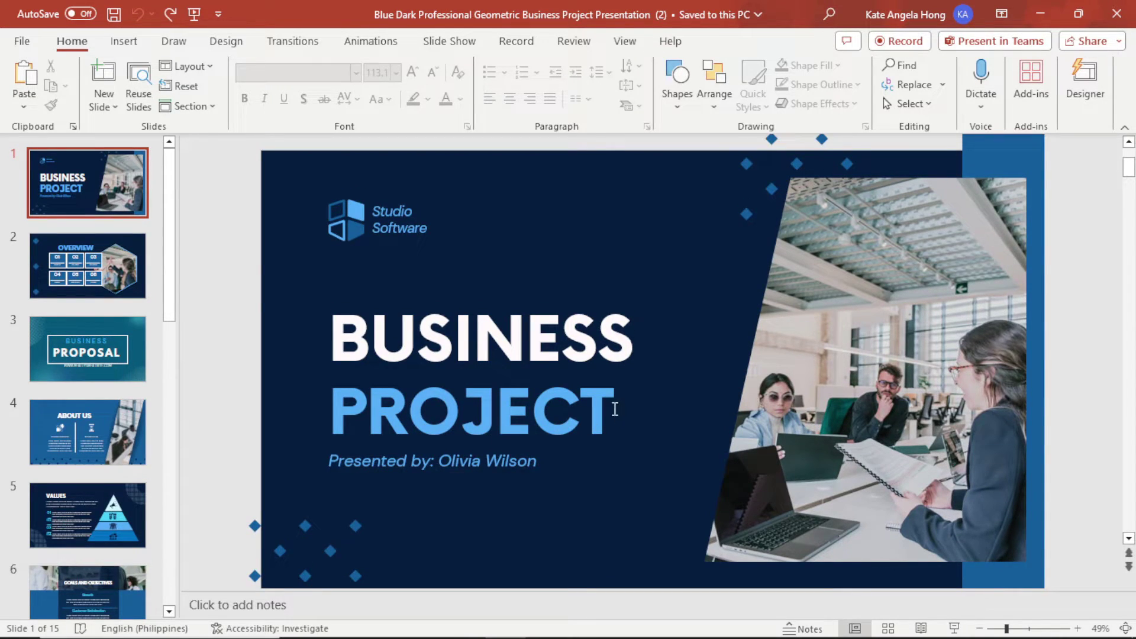
- Change the cover title from BUSINESS PROJECT to BUSINESS PROJECTS
{"action": "left_click", "coordinate": [614, 408]}
{"action": "type", "text": "S"}
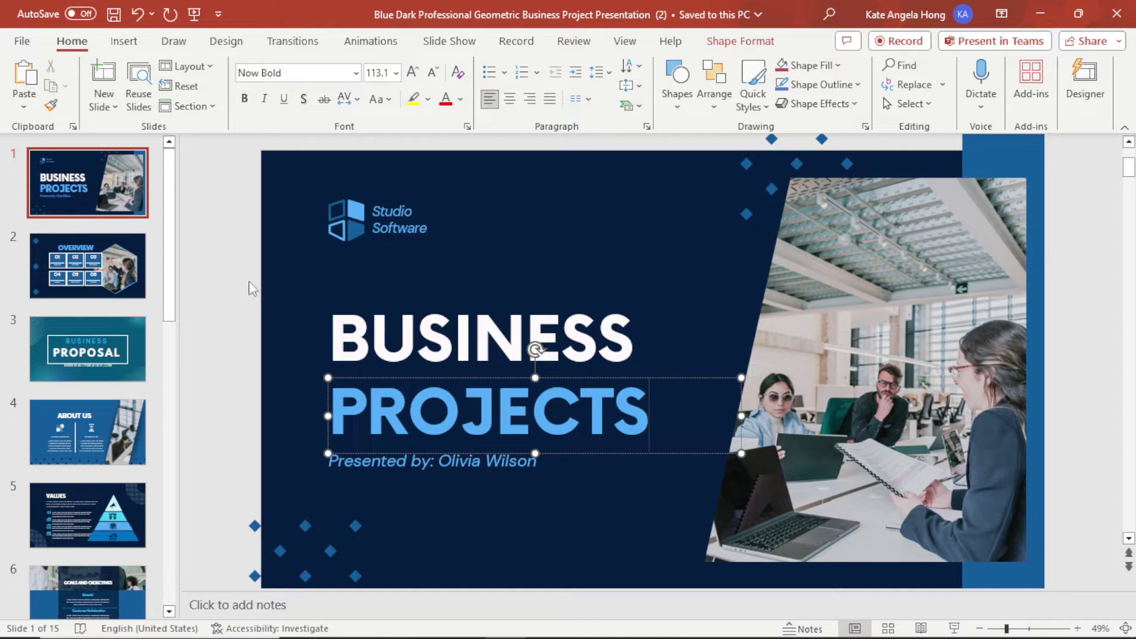
{"action": "left_click", "coordinate": [222, 257]}
- Shift the logo, title and subtitle left and delete the cover's office photo
{"action": "left_click_drag", "start_coordinate": [215, 142], "coordinate": [834, 510]}
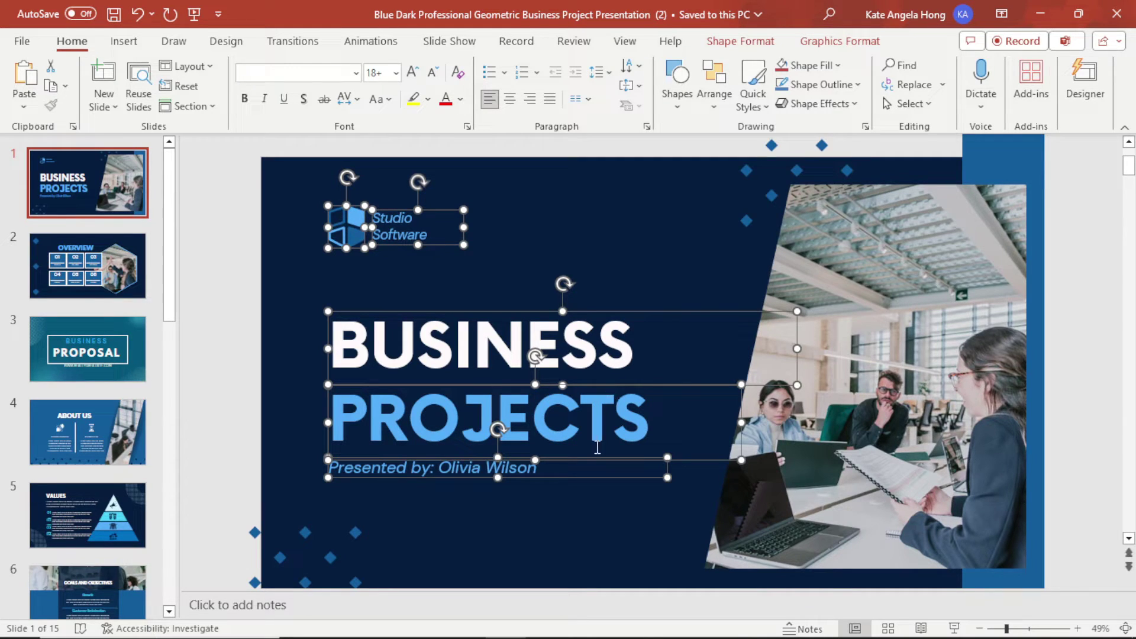
{"action": "left_click_drag", "start_coordinate": [594, 463], "coordinate": [567, 454]}
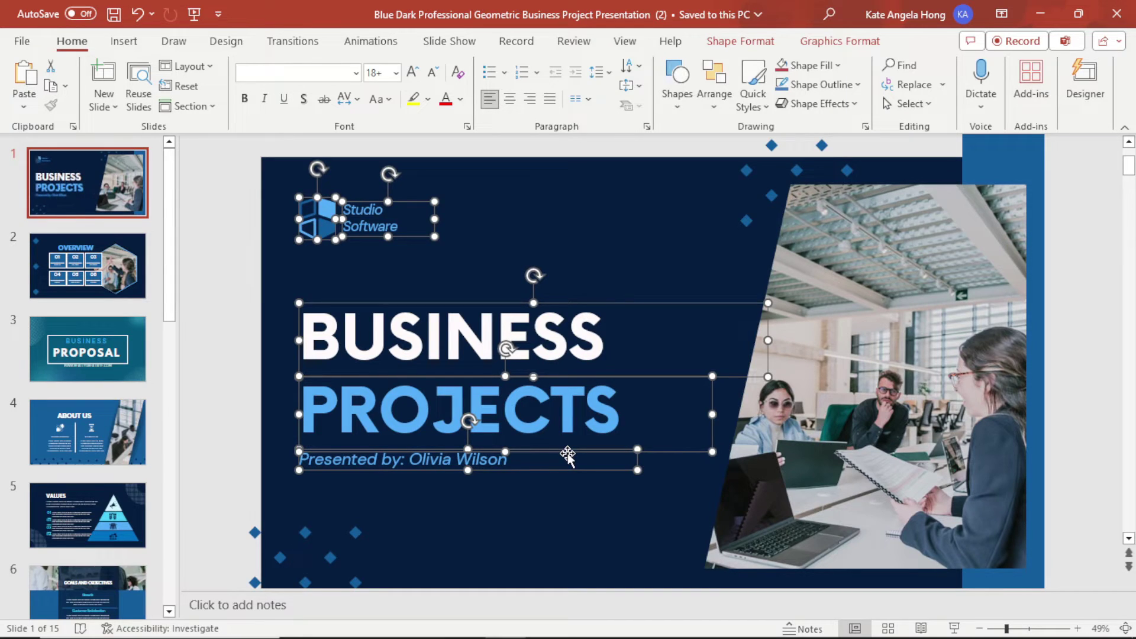
{"action": "left_click", "coordinate": [225, 265]}
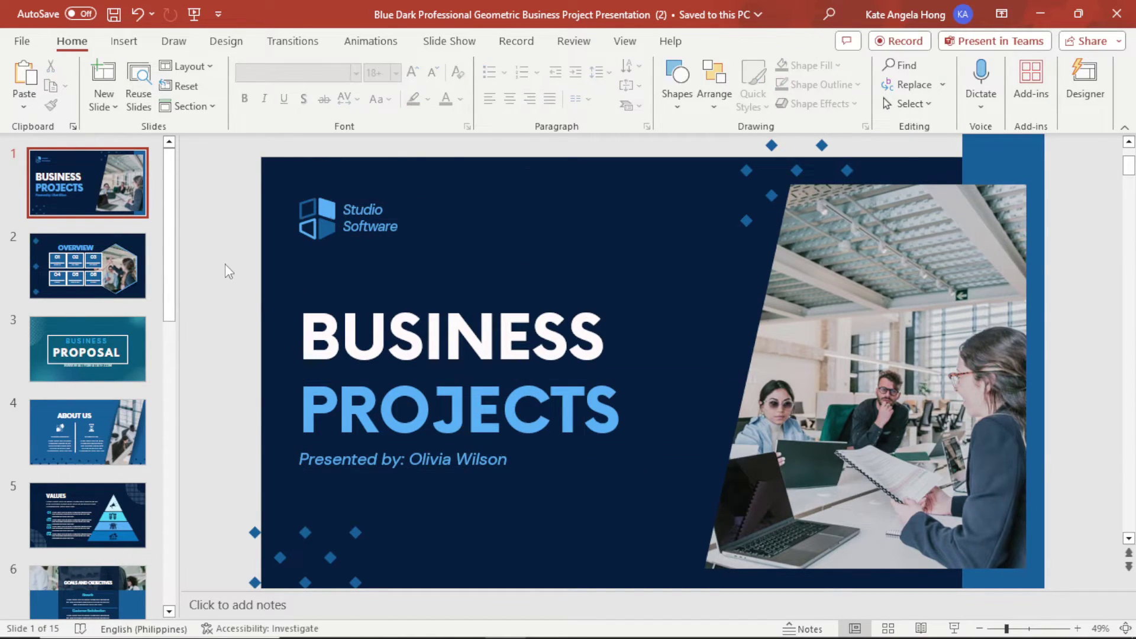
{"action": "left_click", "coordinate": [756, 355]}
{"action": "key", "text": "Delete"}
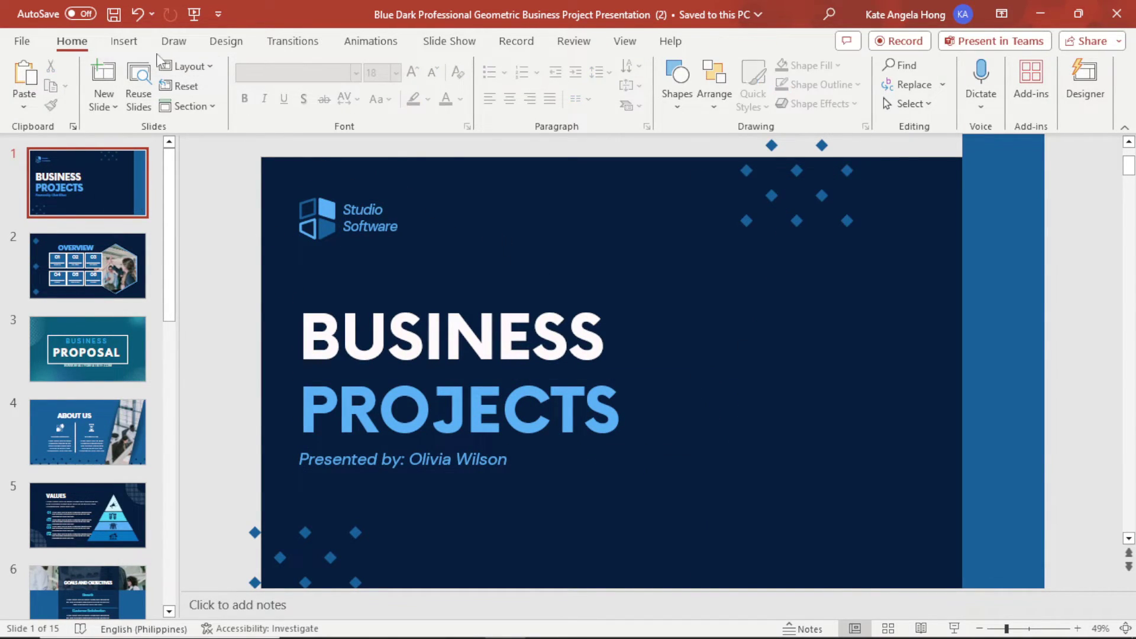
- Insert the Picture2 image from this device onto the cover slide
{"action": "left_click", "coordinate": [123, 41]}
{"action": "left_click", "coordinate": [157, 89]}
{"action": "left_click", "coordinate": [180, 152]}
{"action": "left_click", "coordinate": [189, 136]}
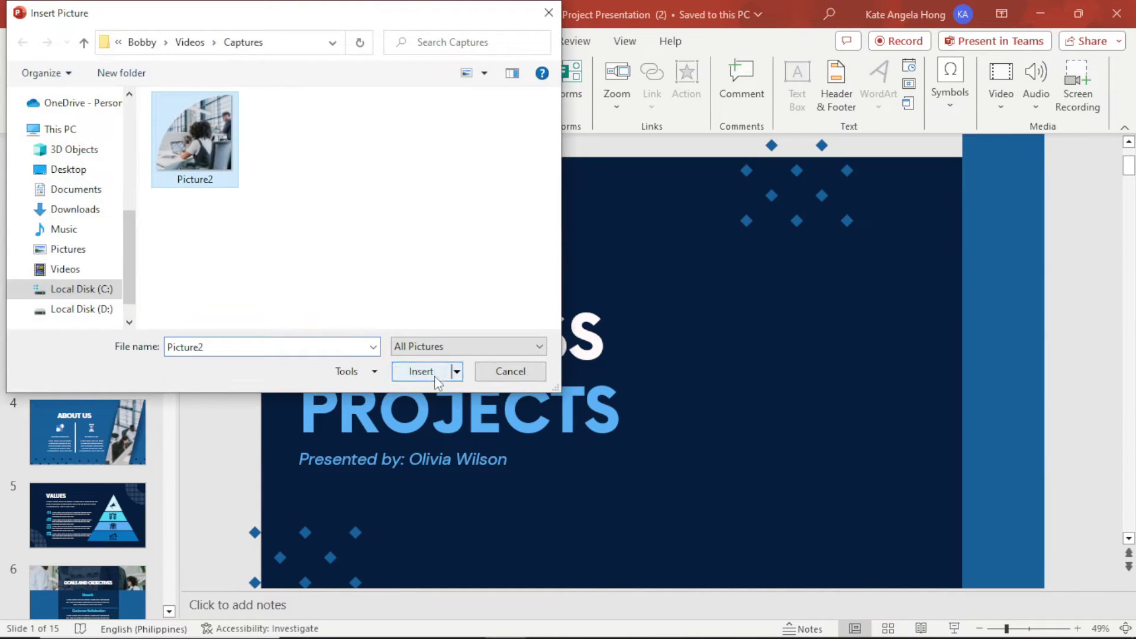
{"action": "left_click", "coordinate": [414, 373]}
- Move Picture2 to the slide's right edge and enlarge it up and left
{"action": "left_click_drag", "start_coordinate": [704, 383], "coordinate": [921, 436]}
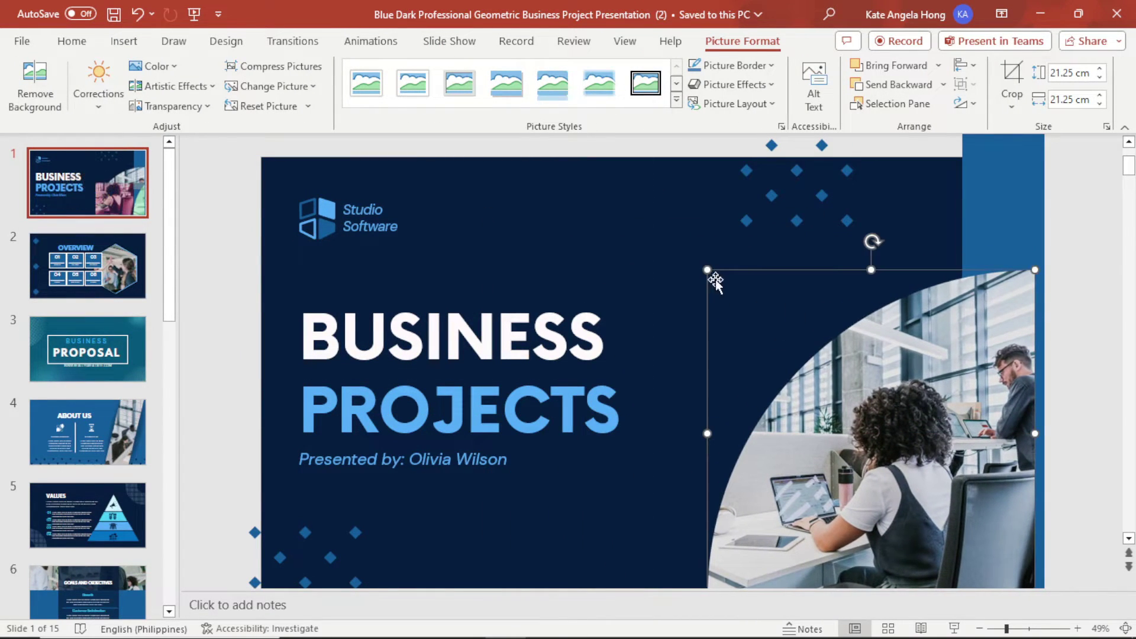
{"action": "left_click_drag", "start_coordinate": [705, 267], "coordinate": [642, 211]}
{"action": "left_click", "coordinate": [218, 203]}
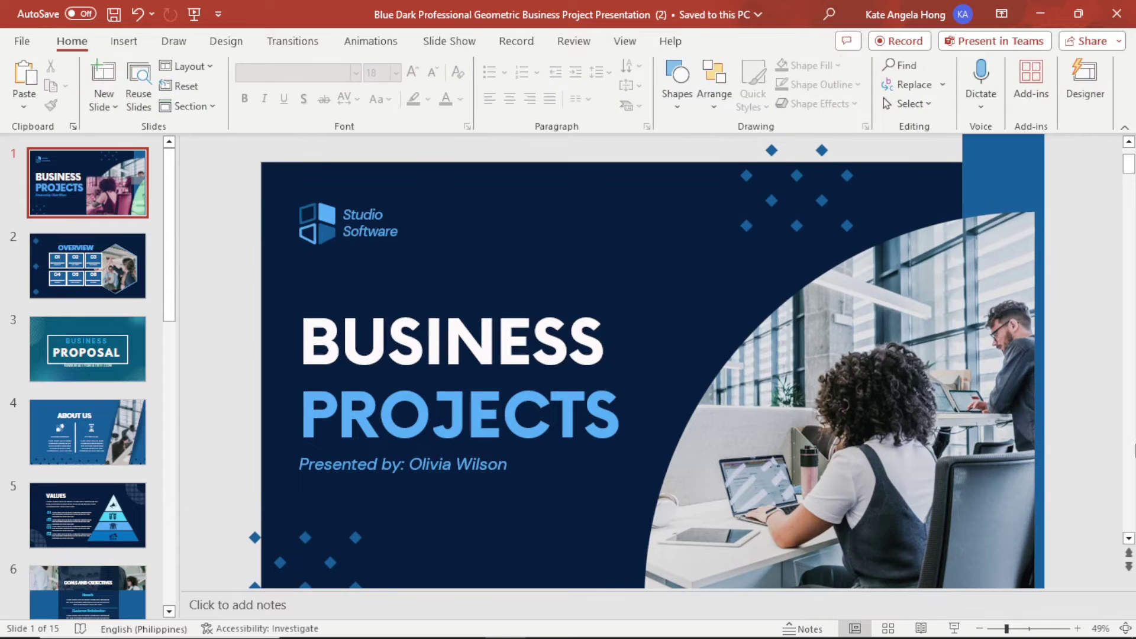